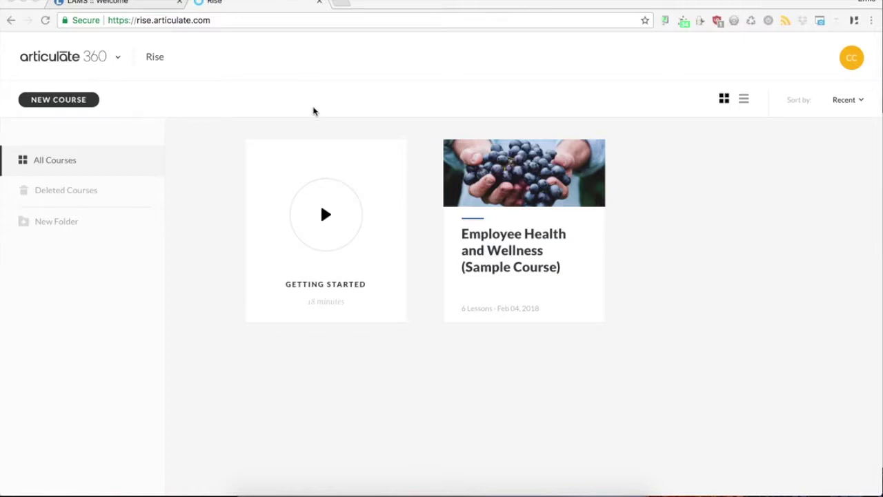
# Export the Employee Health and Wellness sample course from Rise as a 'No LMS - Web Only' zip.
pyautogui.click(506, 195)
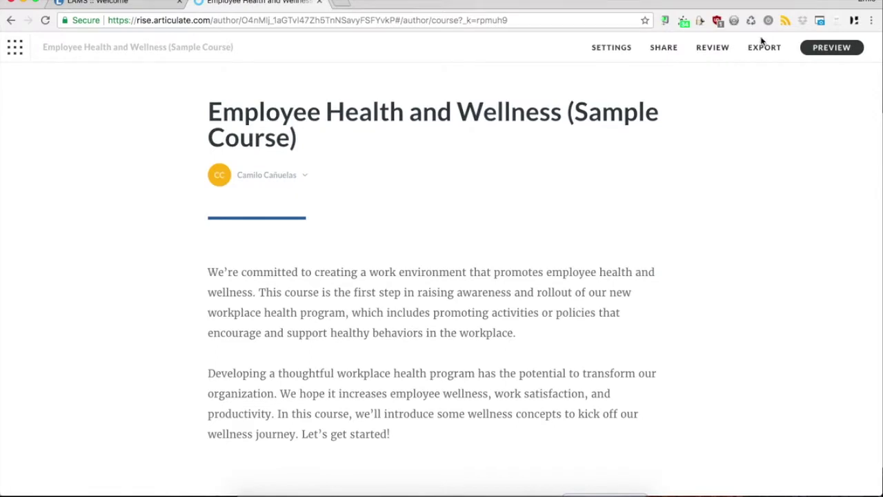
pyautogui.click(761, 46)
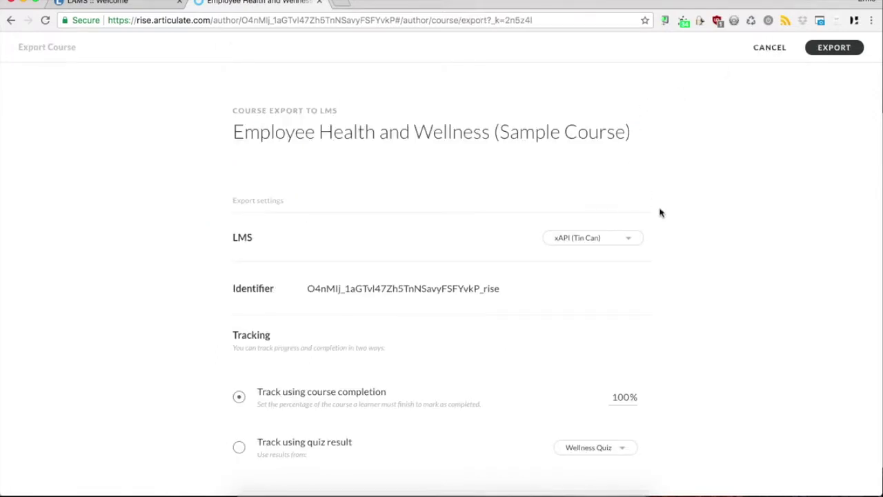
pyautogui.scroll(-1, 659, 212)
pyautogui.click(631, 210)
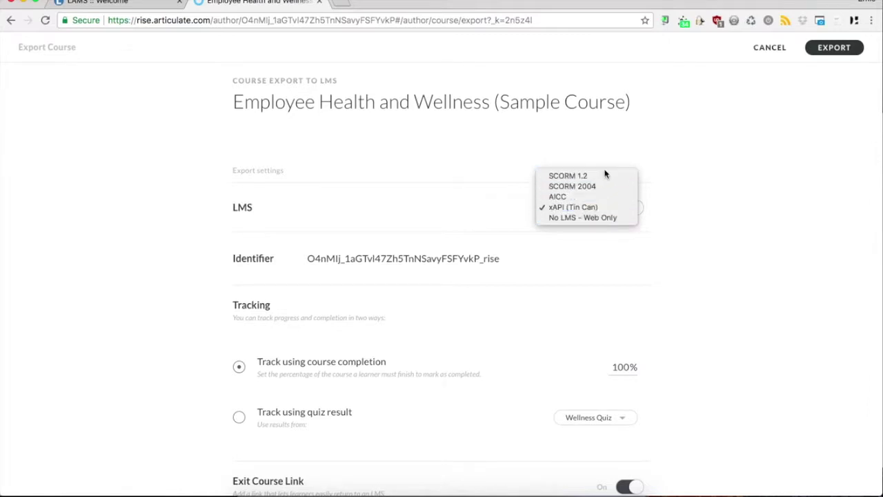
pyautogui.click(599, 216)
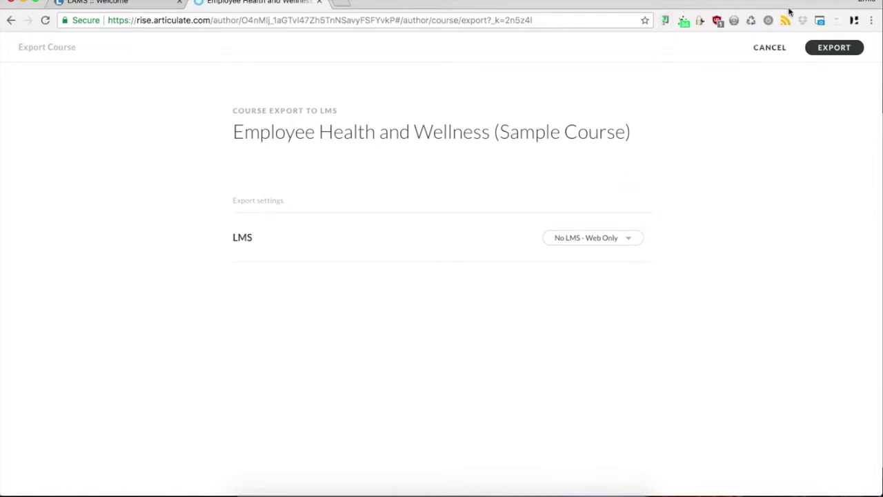
pyautogui.click(813, 48)
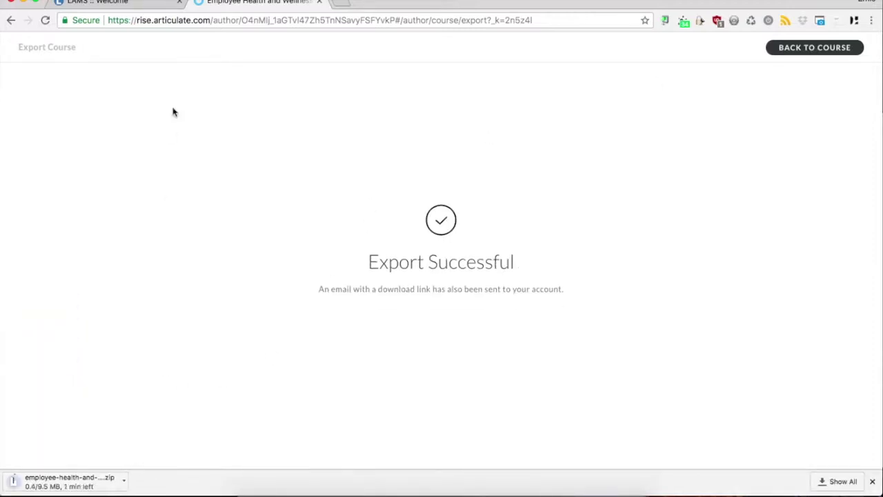
pyautogui.click(140, 2)
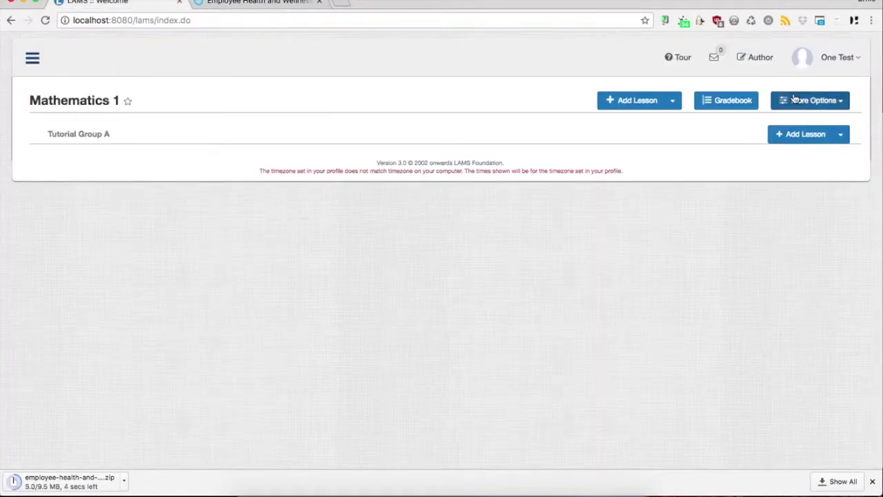
# In Author, place a Share Resources activity on the new sequence canvas and open its settings.
pyautogui.click(757, 60)
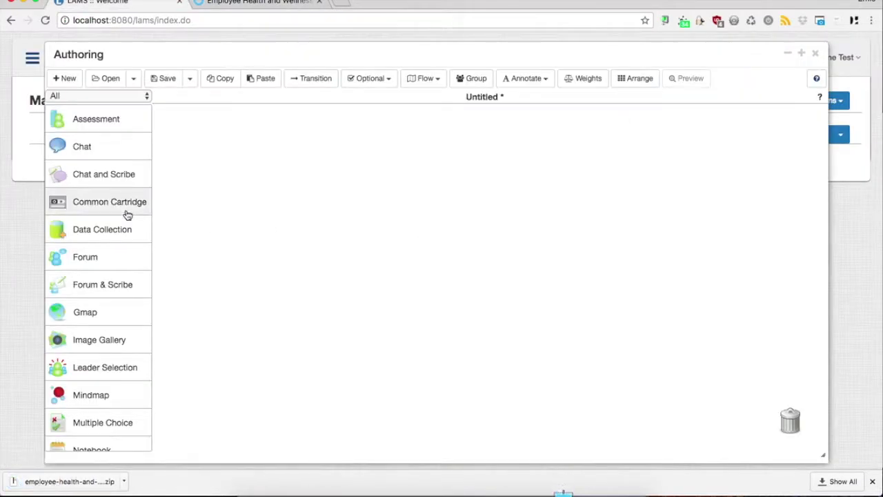
pyautogui.scroll(-3, 126, 214)
pyautogui.scroll(-3, 108, 322)
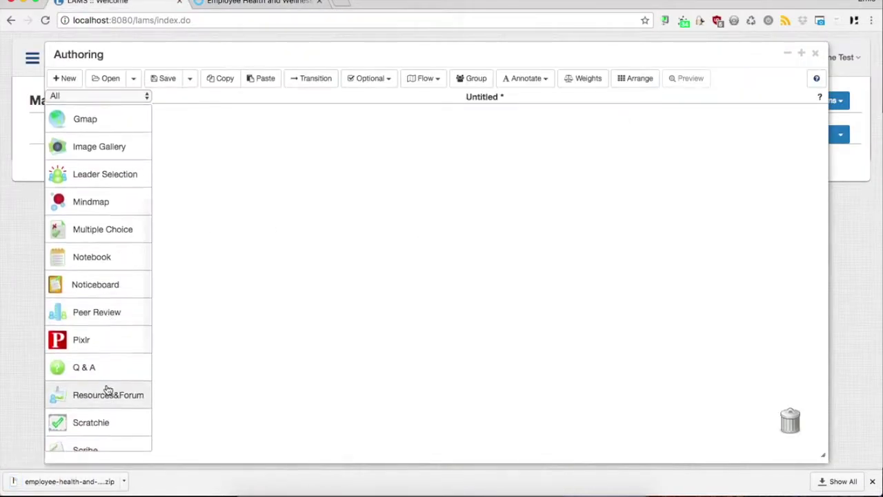
pyautogui.scroll(-2, 108, 391)
pyautogui.moveTo(103, 437); pyautogui.dragTo(335, 230)
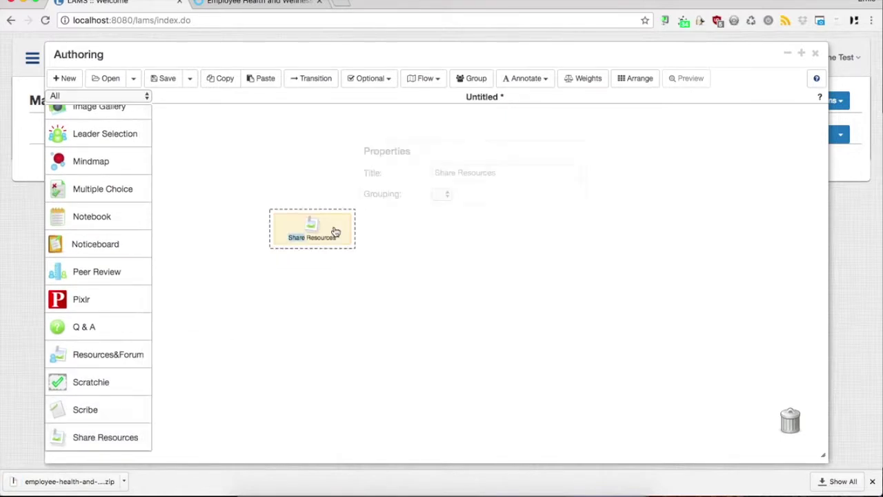
pyautogui.doubleClick(335, 230)
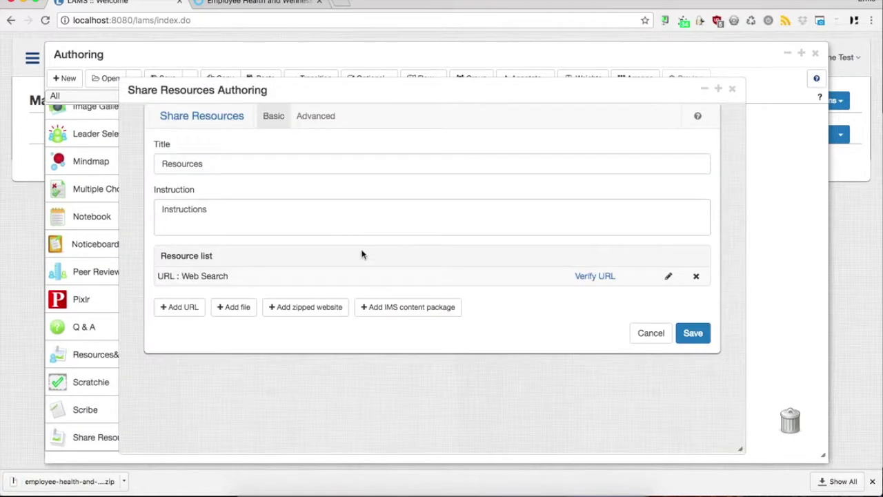
# Add a zipped website resource titled 'Rise -Articulate Content' and bring up its file chooser.
pyautogui.click(308, 311)
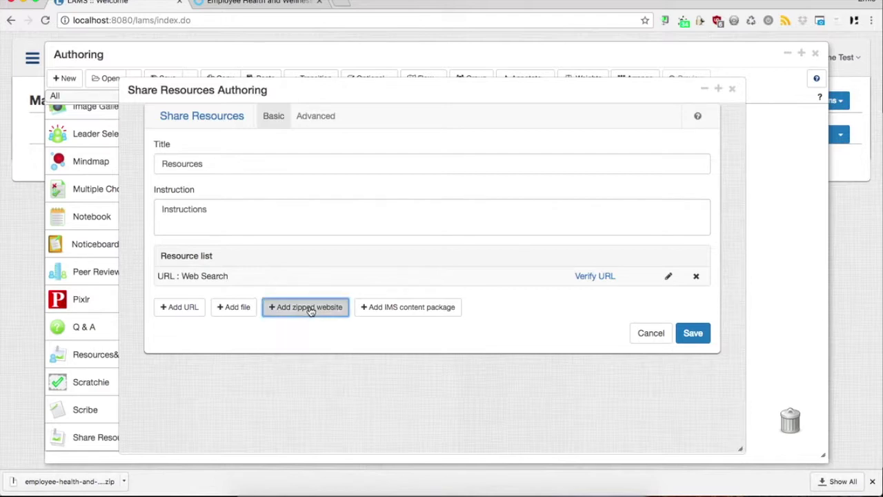
pyautogui.scroll(-3, 309, 312)
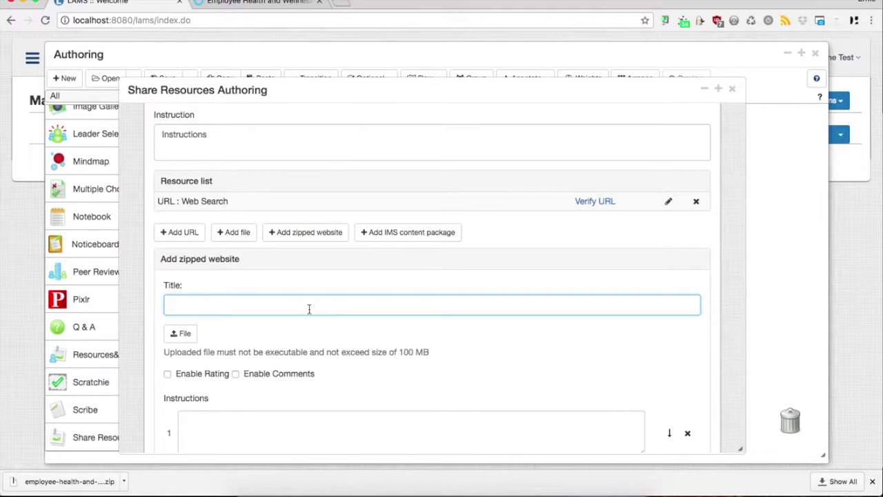
pyautogui.scroll(-1, 284, 323)
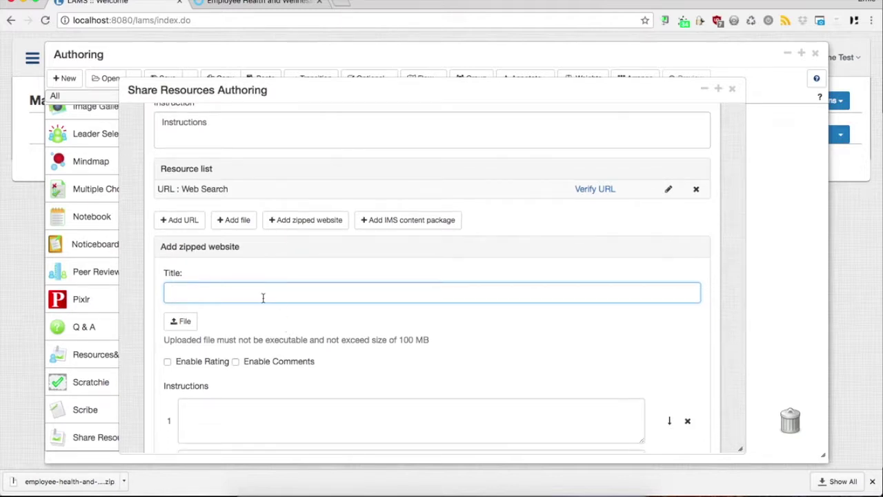
pyautogui.write('Rise')
pyautogui.press('Down')
pyautogui.press('Return')
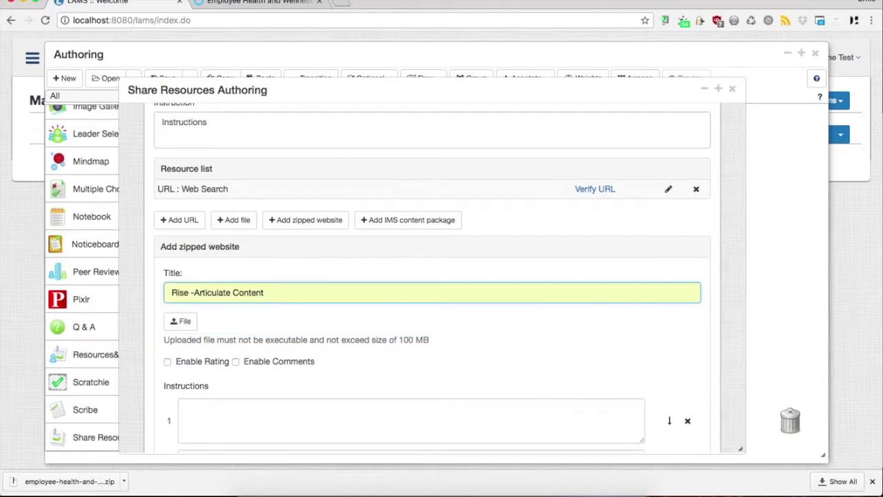
pyautogui.click(181, 321)
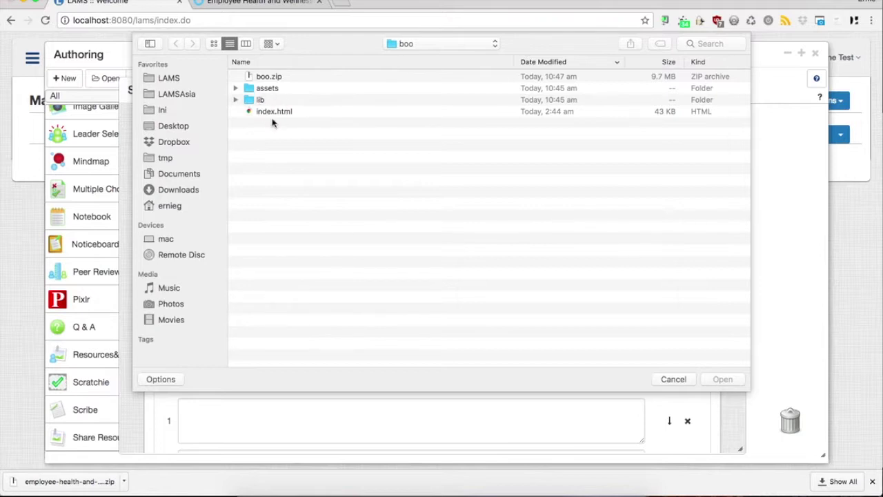
# Attach boo.zip, leave rating unchecked, and delete both empty instruction rows.
pyautogui.click(278, 81)
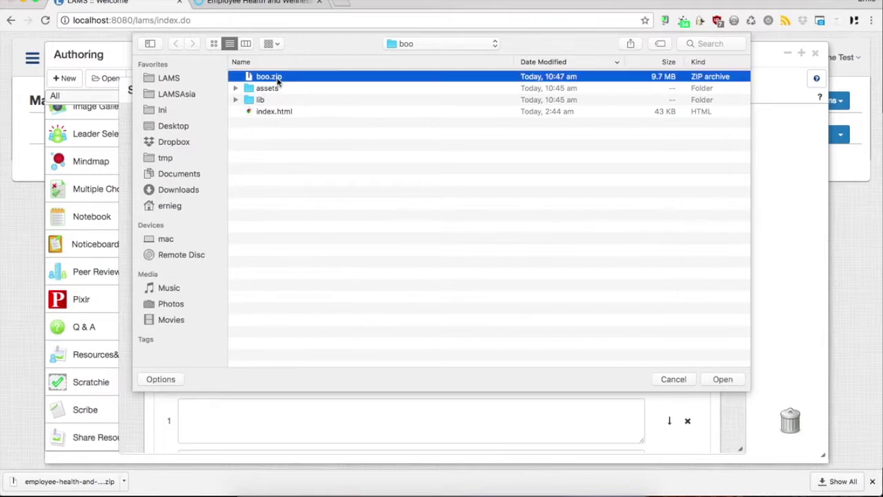
pyautogui.click(728, 384)
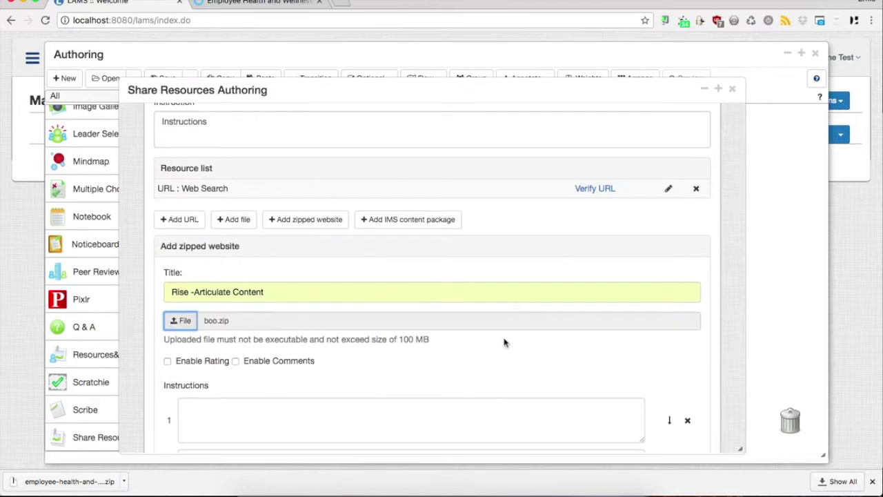
pyautogui.scroll(-4, 510, 340)
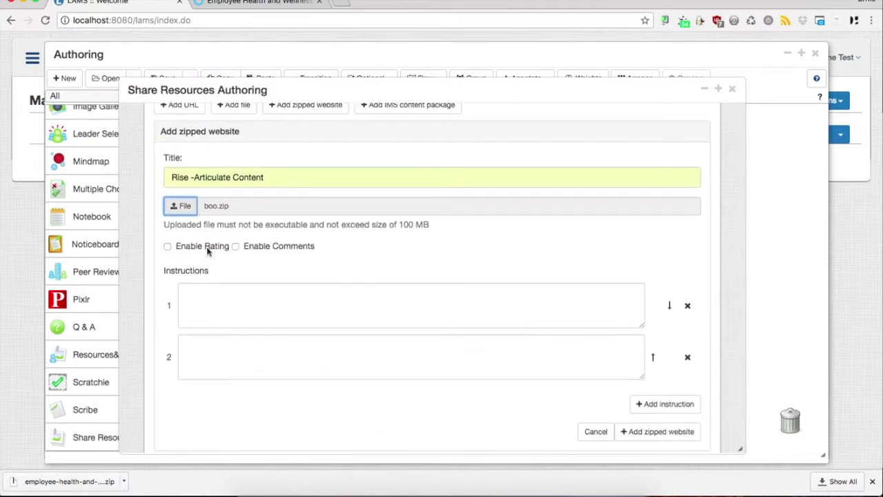
pyautogui.click(167, 246)
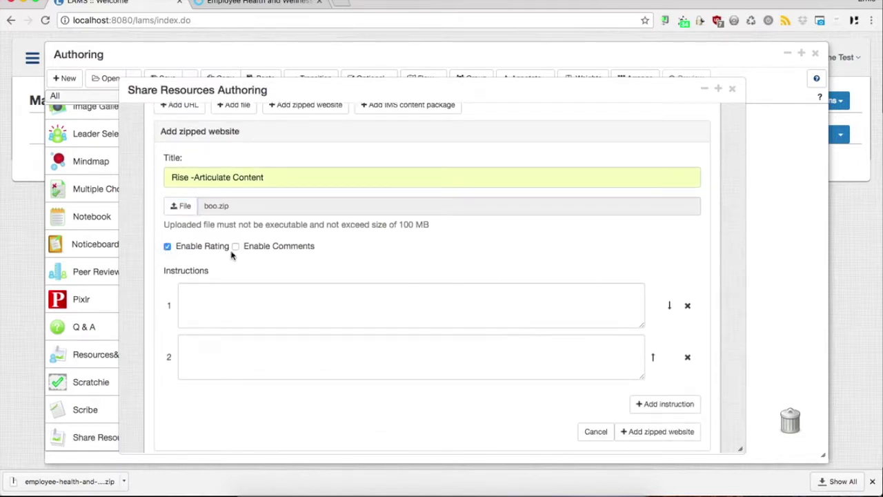
pyautogui.click(167, 247)
pyautogui.click(687, 306)
pyautogui.click(687, 328)
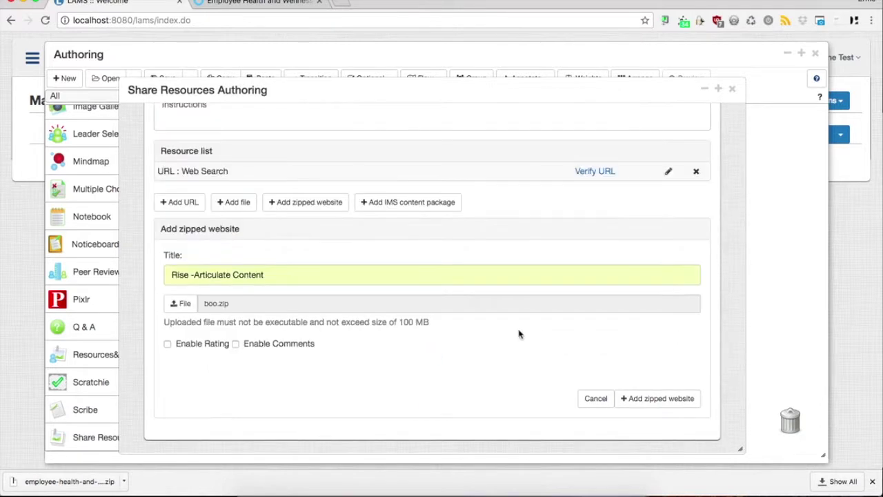
pyautogui.scroll(3, 346, 242)
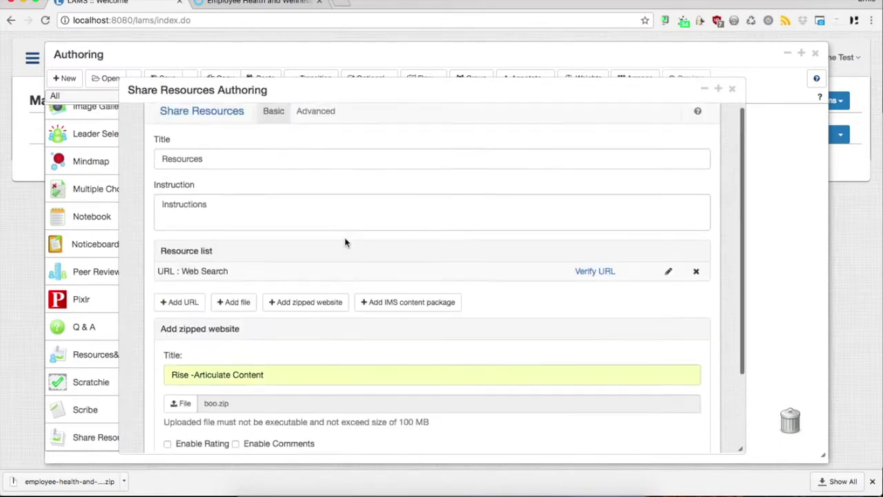
pyautogui.click(316, 116)
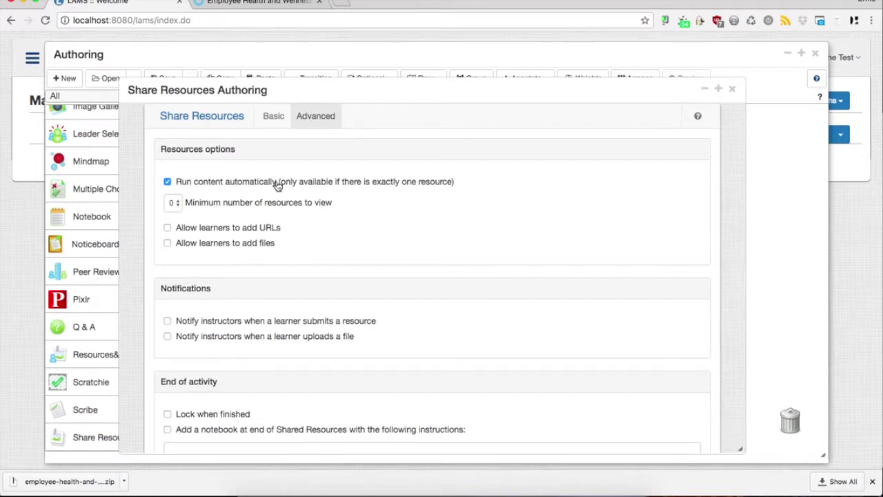
pyautogui.scroll(-3, 380, 333)
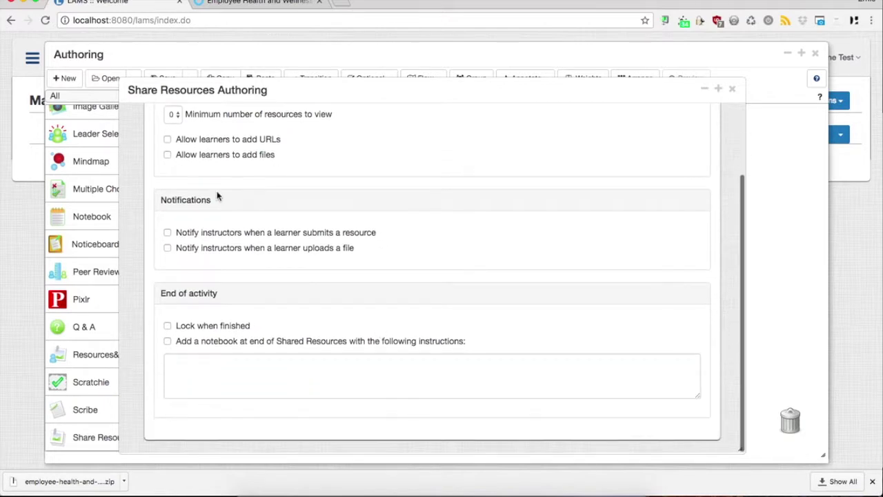
pyautogui.scroll(3, 216, 196)
pyautogui.click(273, 116)
pyautogui.scroll(-4, 393, 311)
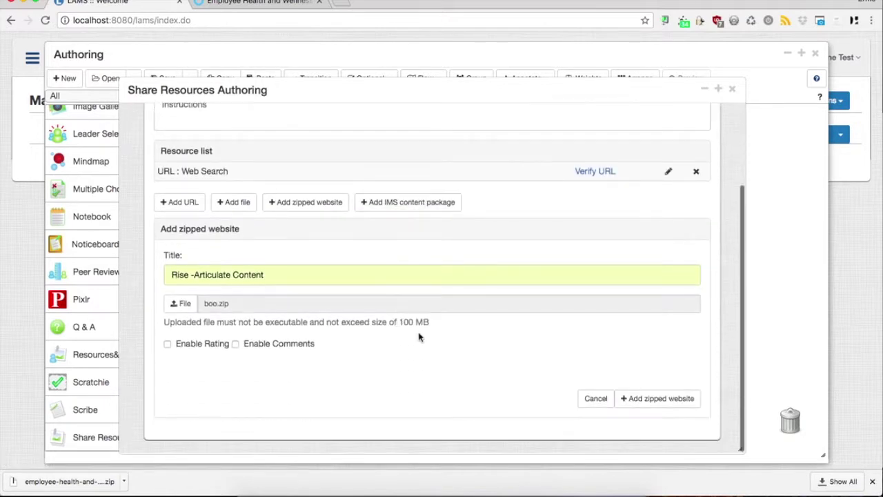
# Replace the Web Search URL with the Rise -Articulate Content website, save, and preview it.
pyautogui.click(669, 398)
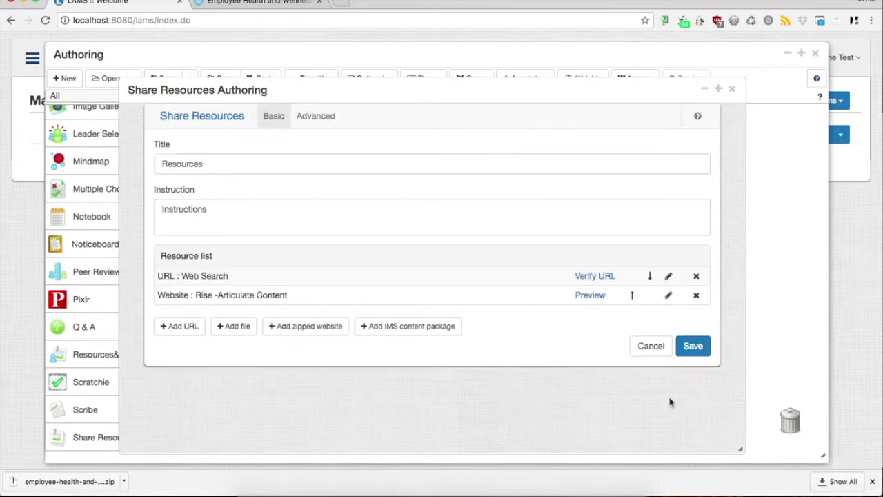
pyautogui.click(697, 277)
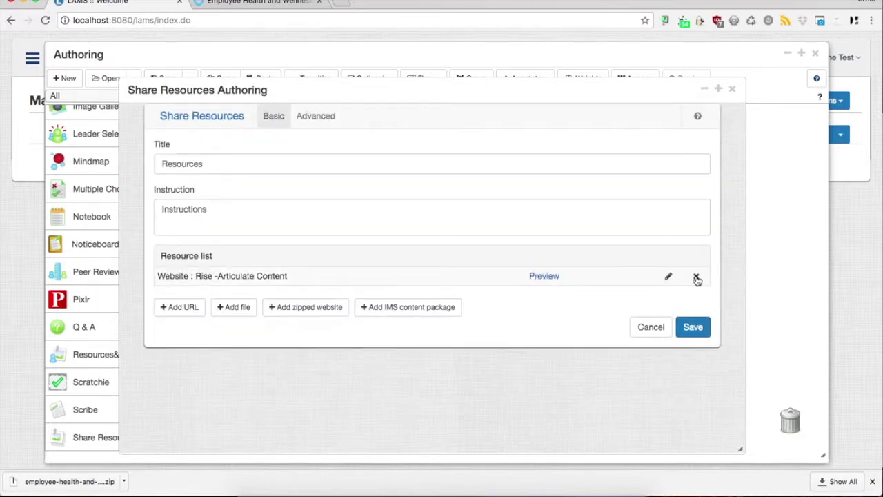
pyautogui.click(690, 332)
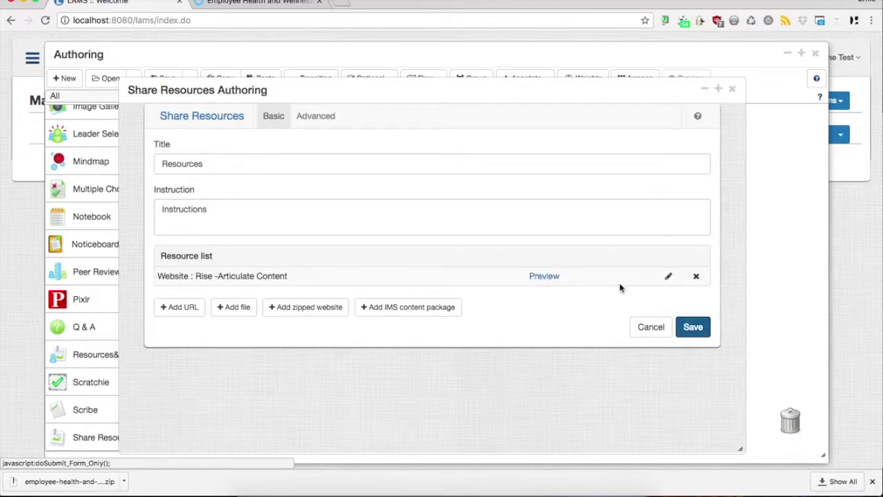
pyautogui.click(543, 276)
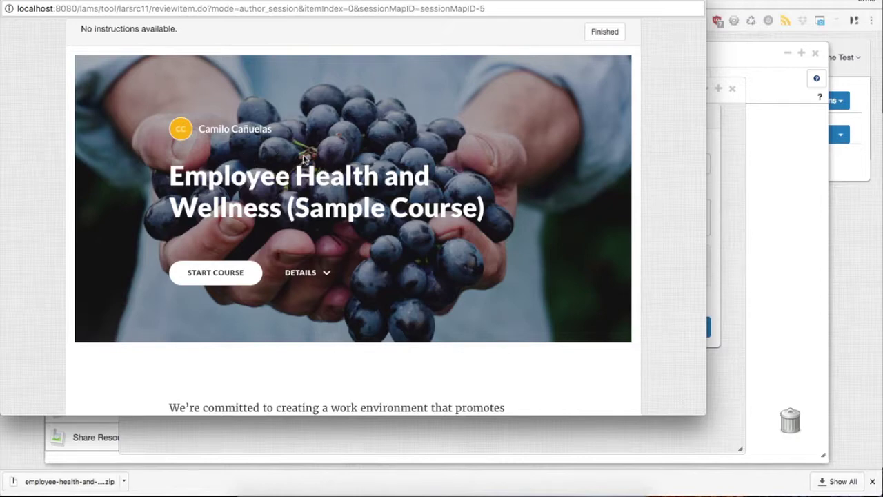
# Start the Rise course, widen the preview, read through lesson 1, and open Creating Healthy Meals.
pyautogui.click(243, 272)
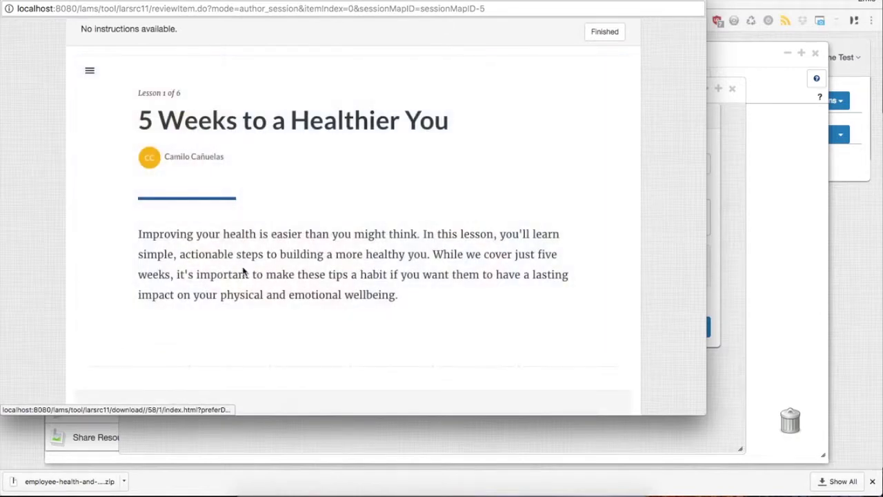
pyautogui.moveTo(706, 378); pyautogui.dragTo(856, 377)
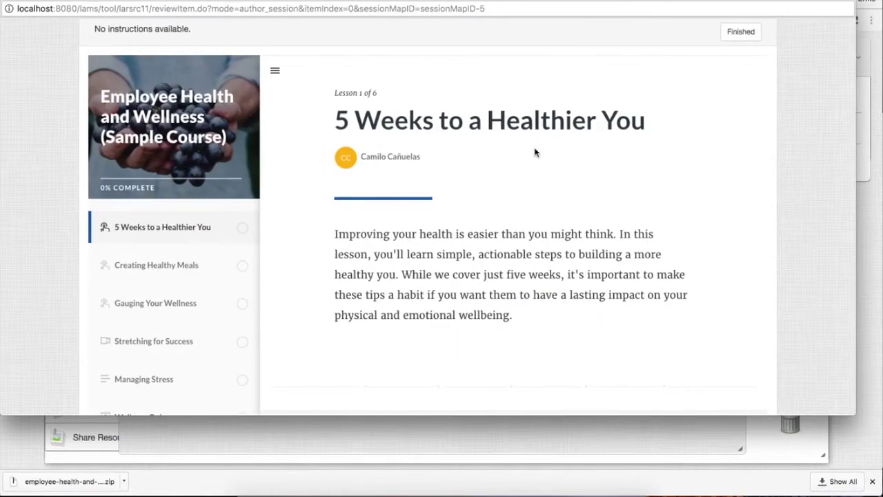
pyautogui.scroll(-4, 536, 162)
pyautogui.scroll(-6, 362, 250)
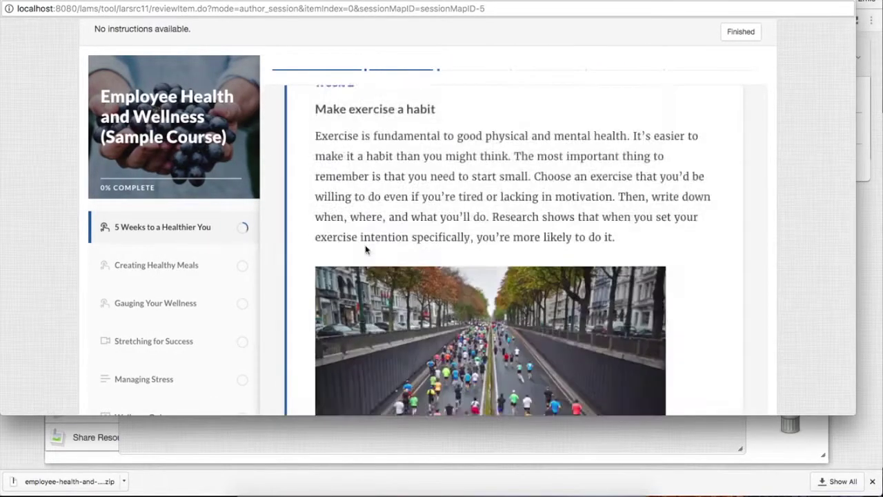
pyautogui.scroll(-20, 364, 251)
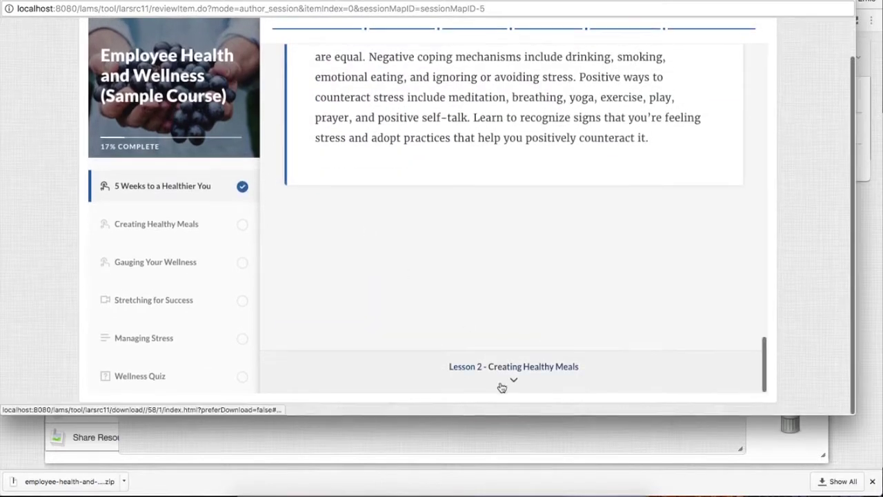
pyautogui.click(501, 384)
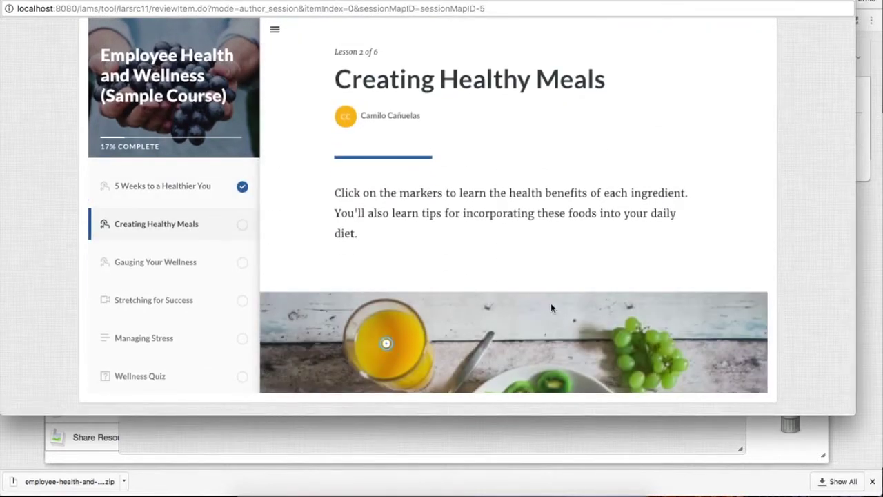
# View the Mixed Fruit, Grapes and Fresh Juice info panels, then close the preview.
pyautogui.scroll(-5, 551, 307)
pyautogui.click(533, 228)
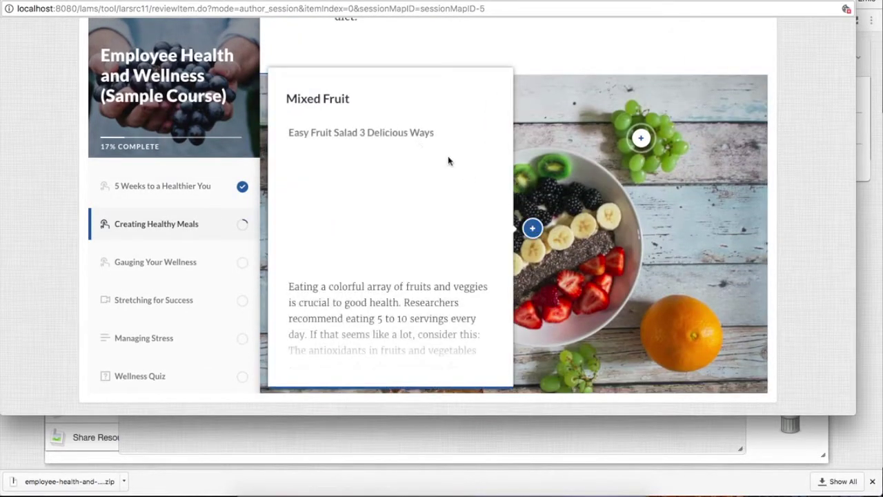
pyautogui.click(641, 138)
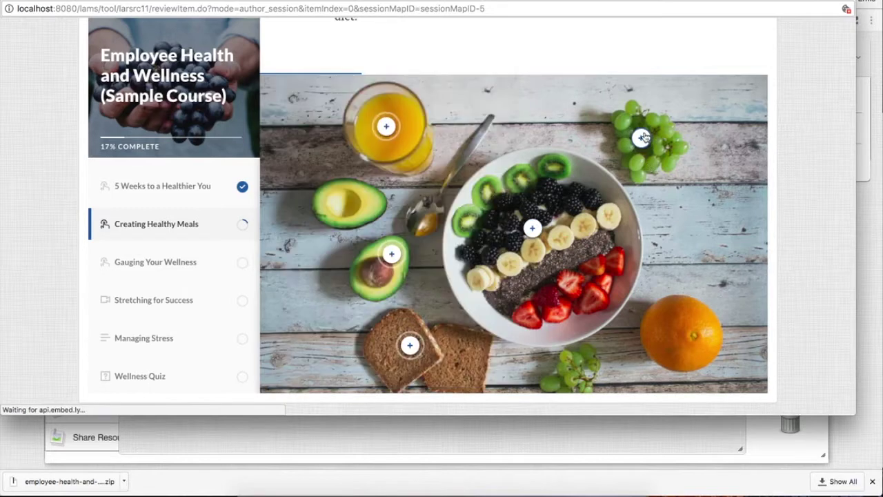
pyautogui.click(478, 97)
pyautogui.click(384, 128)
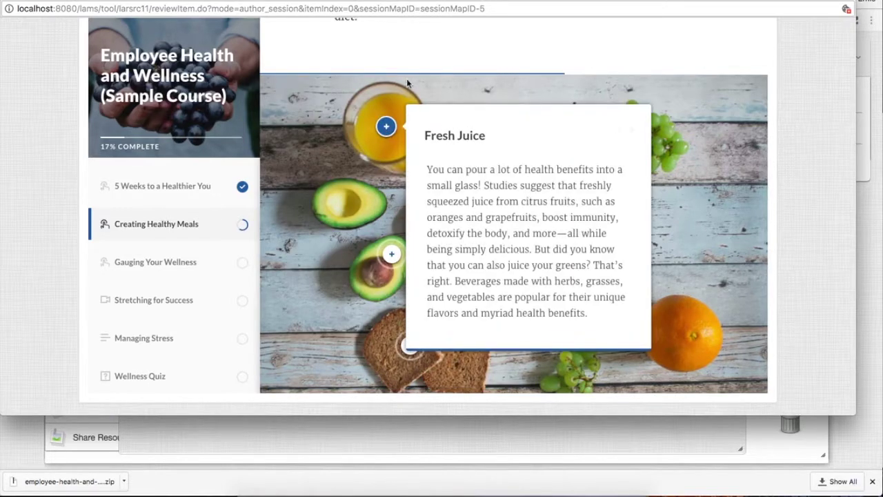
pyautogui.click(434, 82)
pyautogui.scroll(-1, 433, 82)
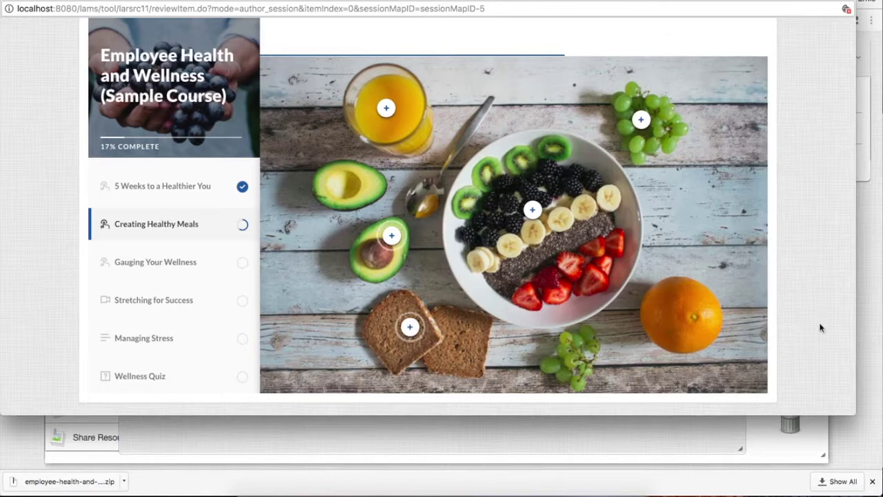
pyautogui.moveTo(854, 414); pyautogui.dragTo(855, 486)
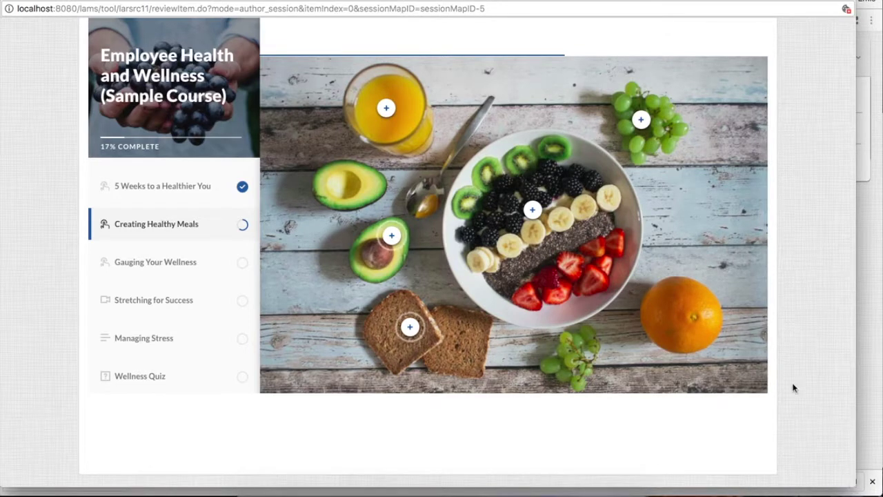
pyautogui.scroll(2, 792, 388)
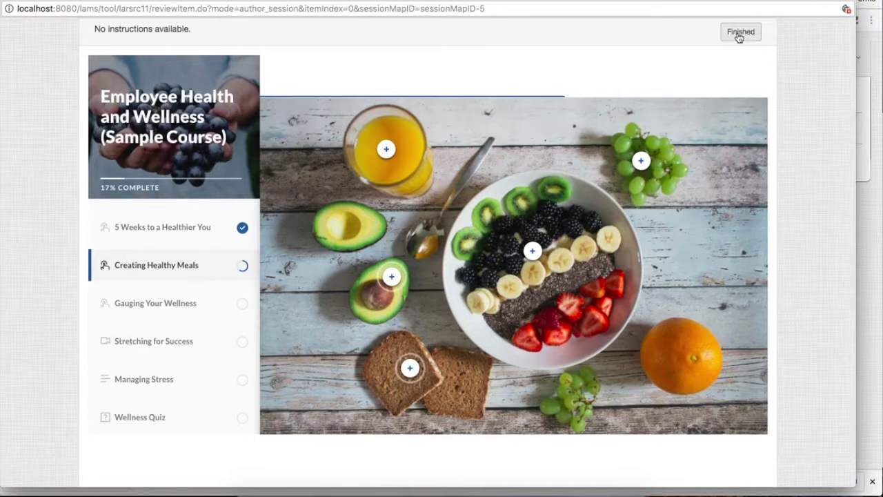
pyautogui.click(739, 36)
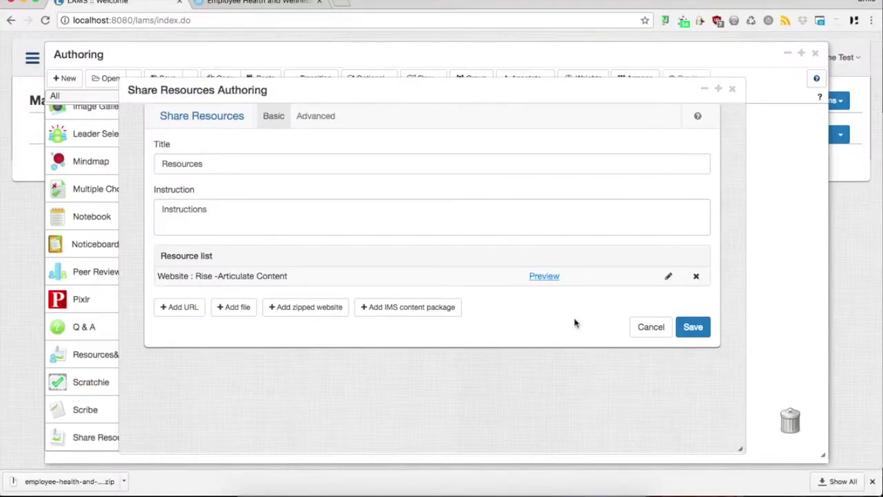
# Save the activity, overwrite the 'Rise content' sequence, and launch its learner preview.
pyautogui.click(691, 327)
pyautogui.click(474, 167)
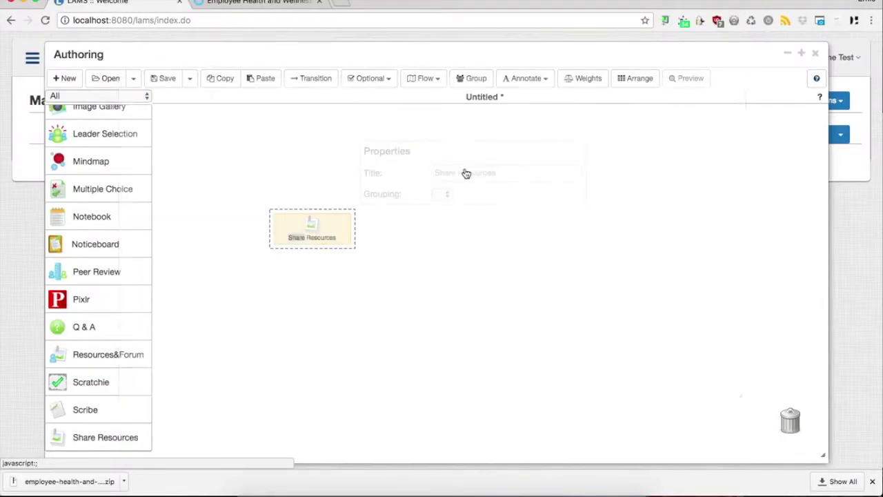
pyautogui.click(160, 78)
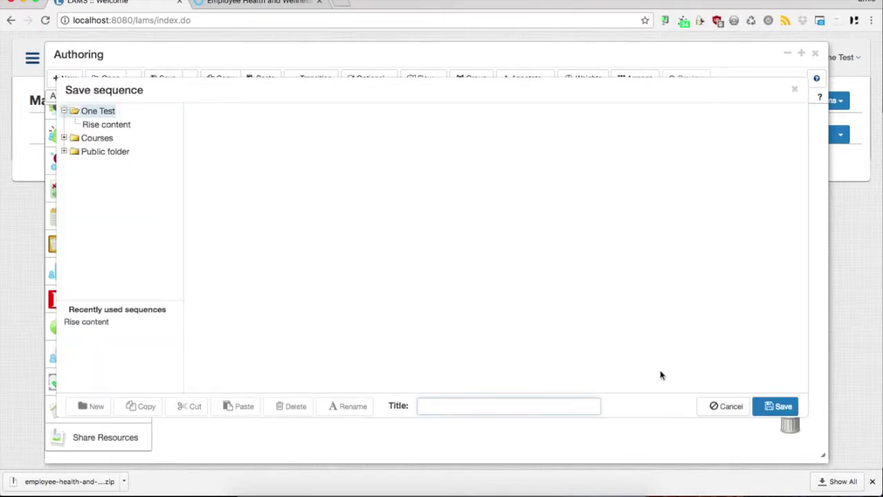
pyautogui.click(111, 125)
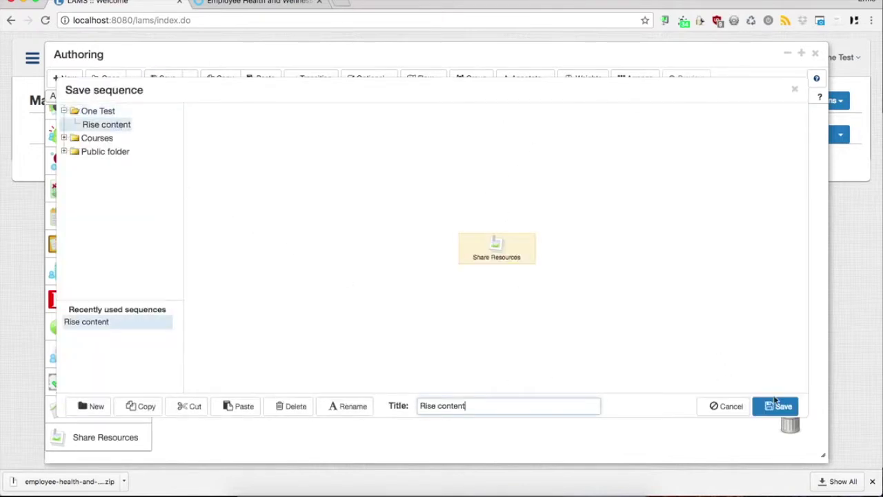
pyautogui.click(784, 406)
pyautogui.click(560, 91)
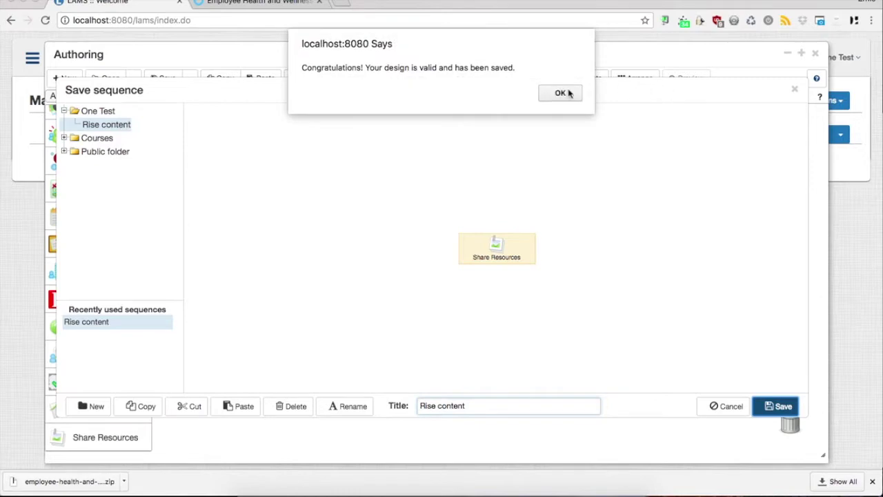
pyautogui.click(564, 91)
pyautogui.click(669, 84)
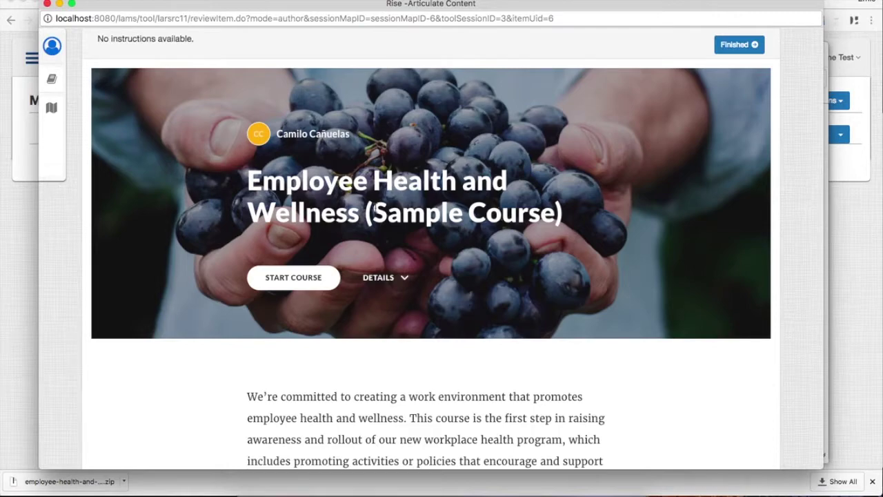
# Start the Rise course, scroll through lesson 1, and go on to Creating Healthy Meals.
pyautogui.click(270, 277)
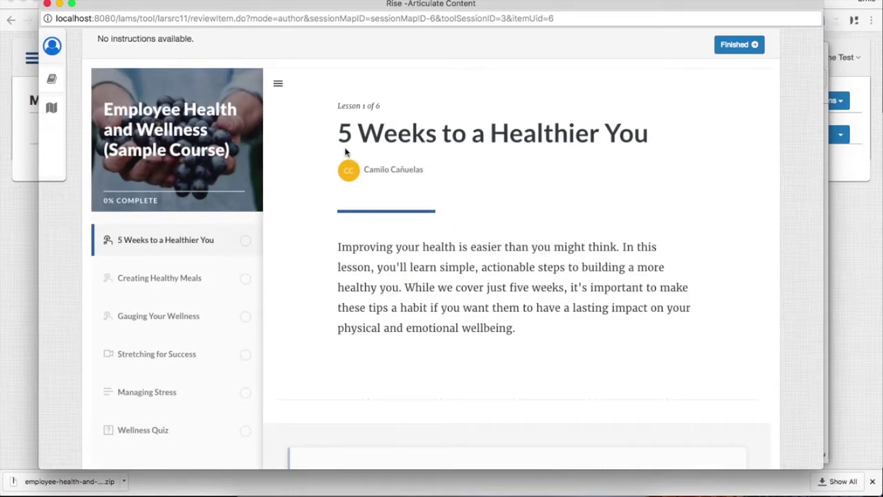
pyautogui.scroll(-2, 345, 151)
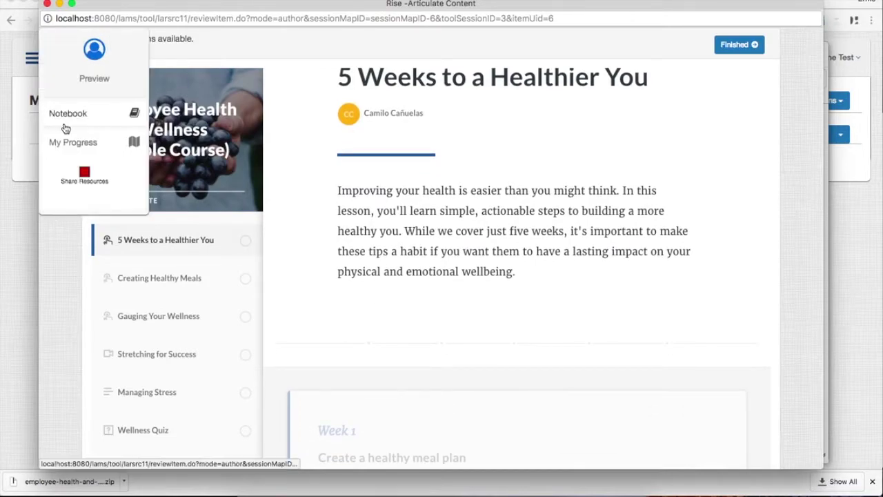
pyautogui.scroll(-10, 689, 165)
pyautogui.scroll(-10, 692, 167)
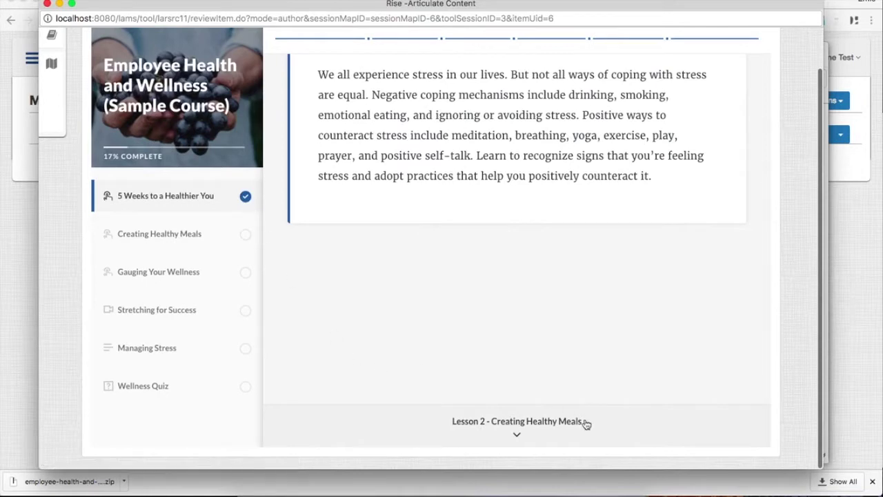
pyautogui.click(559, 422)
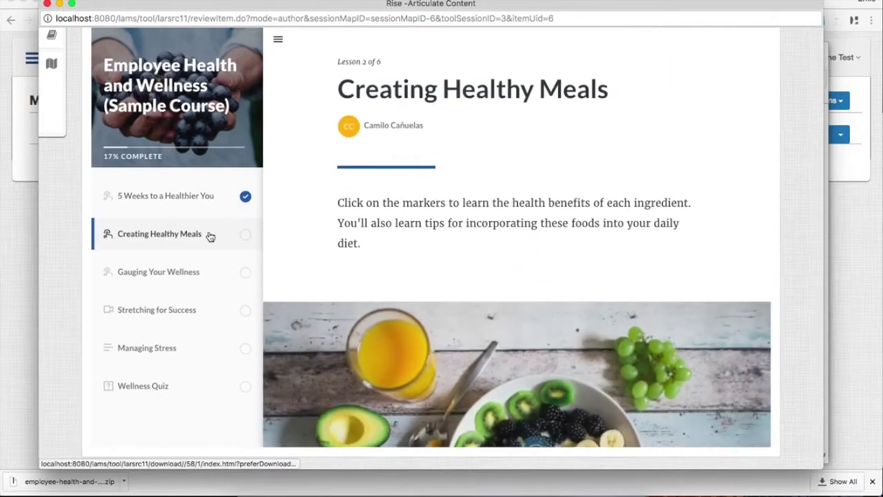
# Open and close the Fresh Juice and Grapes info, then finish the activity.
pyautogui.scroll(-3, 388, 293)
pyautogui.click(389, 266)
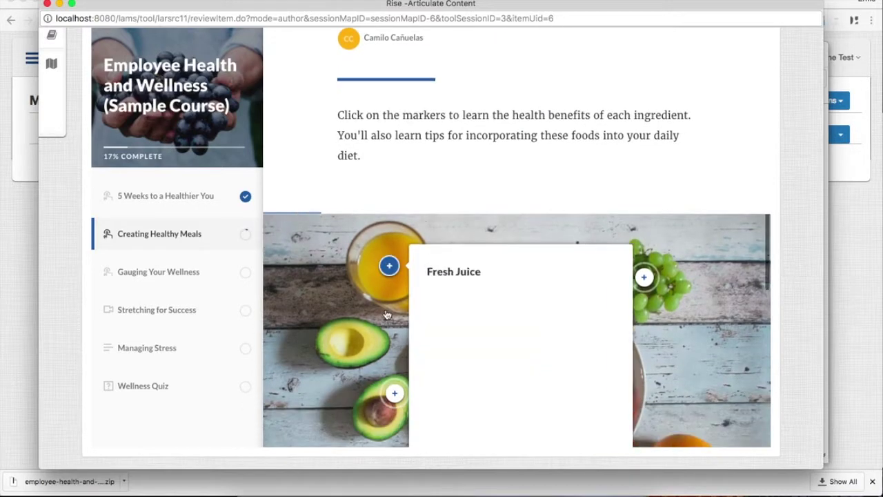
pyautogui.click(693, 259)
pyautogui.click(643, 277)
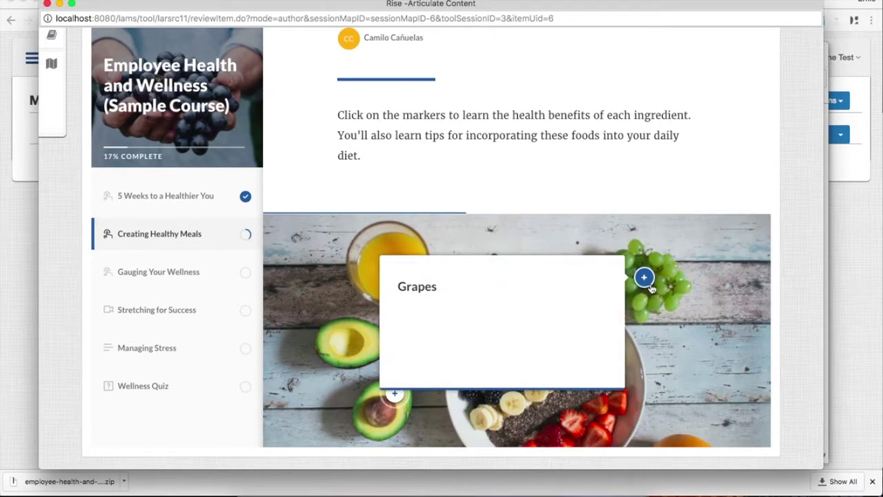
pyautogui.click(693, 279)
pyautogui.scroll(-5, 696, 281)
pyautogui.scroll(10, 694, 293)
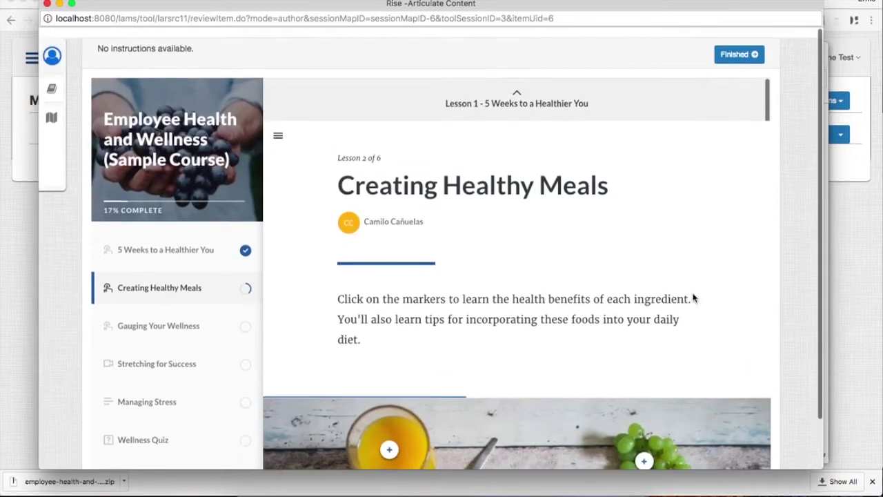
pyautogui.scroll(-1, 693, 298)
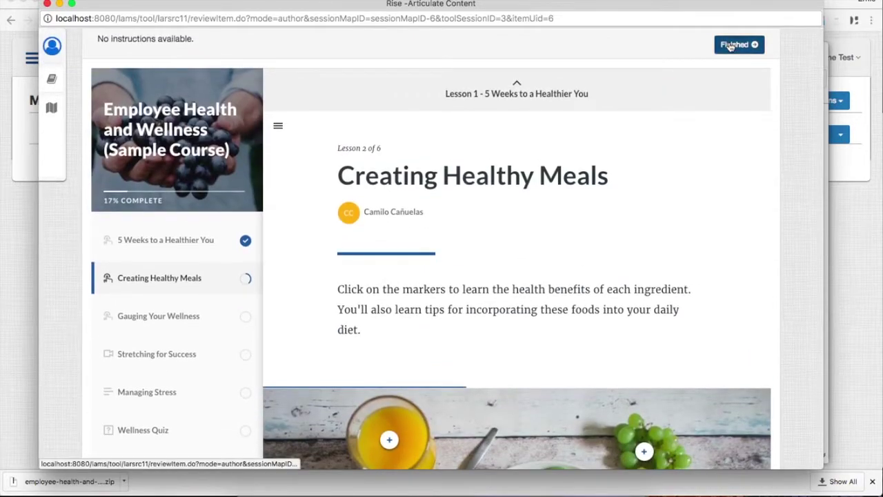
pyautogui.click(729, 46)
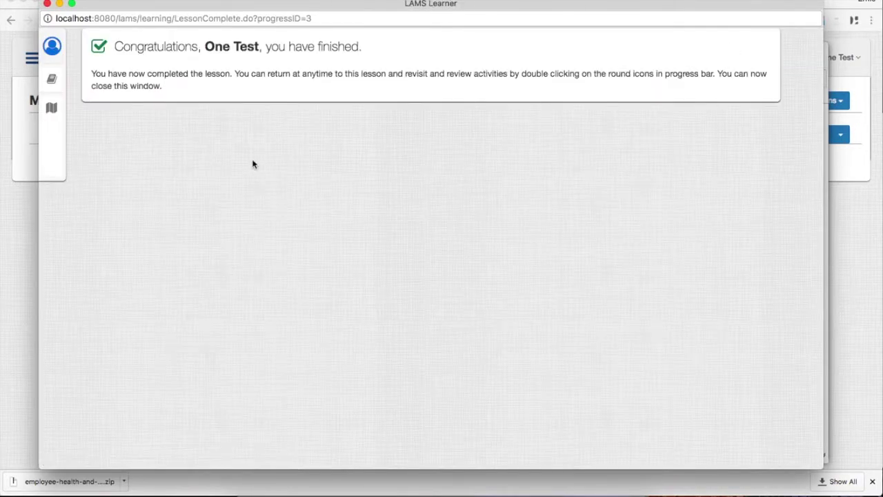